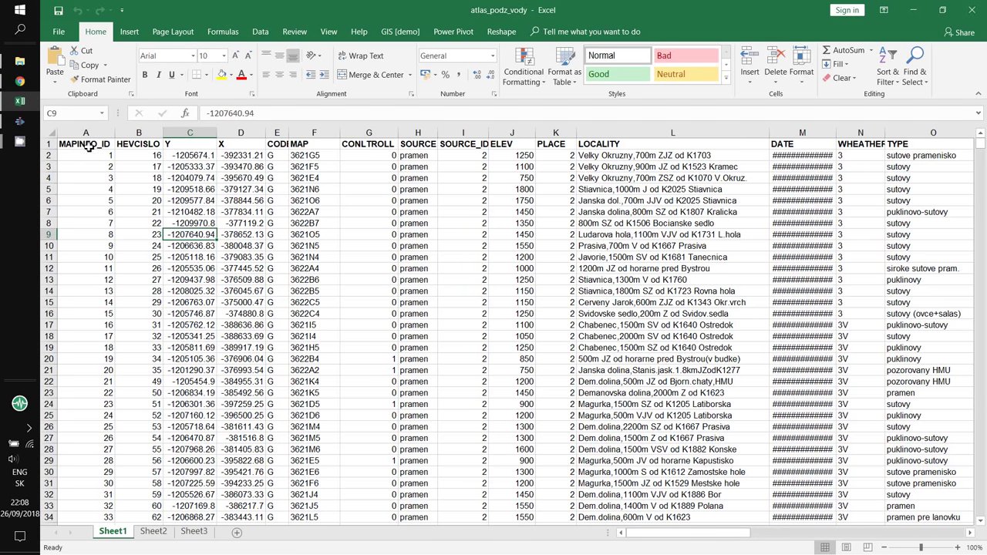
# Step: Select A1:BC755 and set up a new dataset named dataset_2 using the first row as variable names
pyautogui.moveTo(83, 141)
pyautogui.mouseDown()
pyautogui.moveTo(134, 553)
pyautogui.moveTo(879, 513)
pyautogui.mouseUp()
pyautogui.click(501, 31)
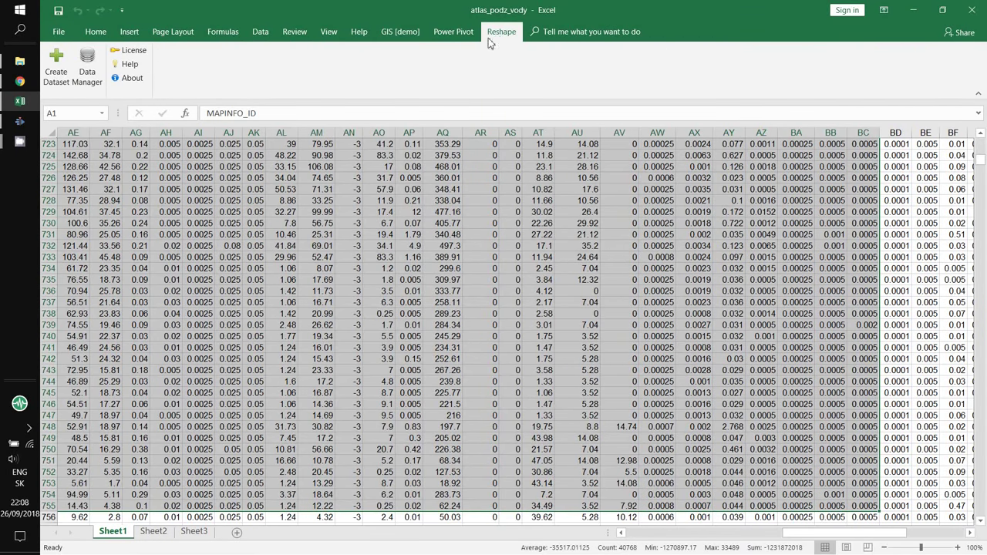
pyautogui.click(87, 63)
pyautogui.click(55, 62)
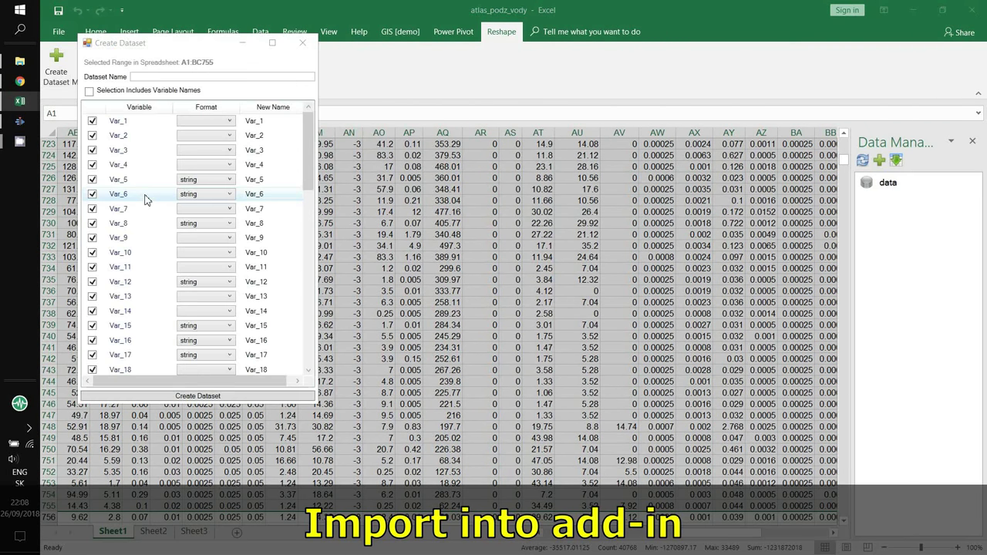
pyautogui.click(89, 91)
pyautogui.write('dataset_2')
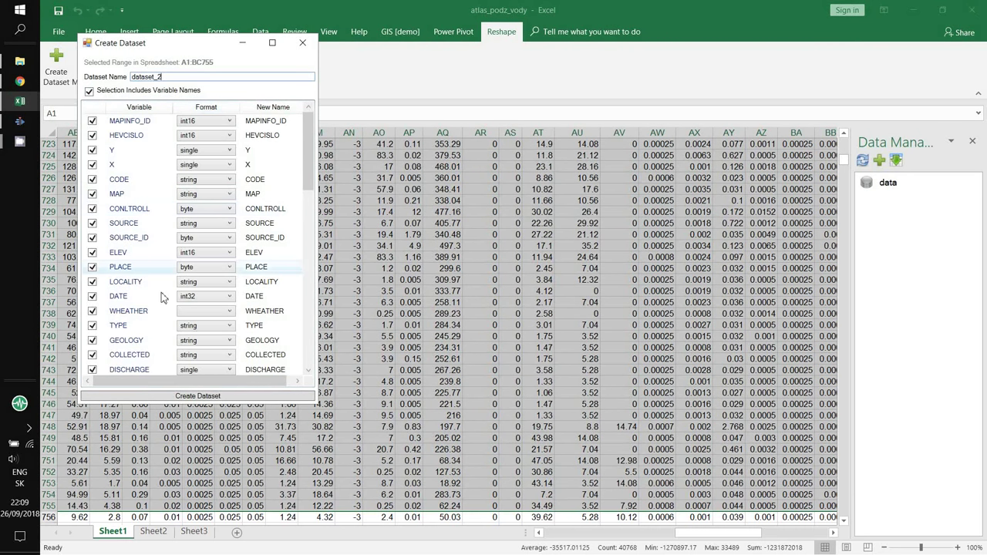
# Step: Create dataset_2 with 754 rows and 55 columns and open it from the Data Manager
pyautogui.click(147, 396)
pyautogui.press('Return')
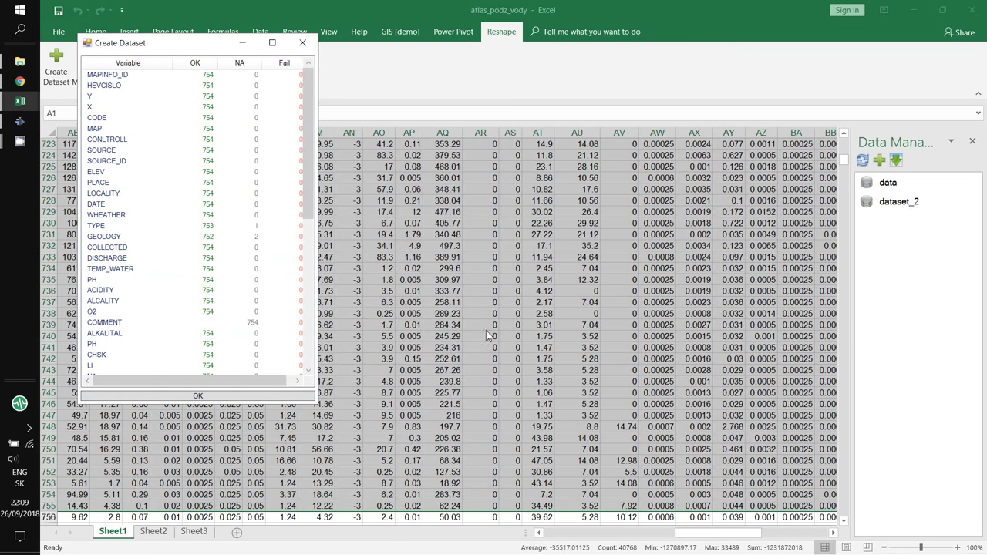
pyautogui.click(198, 395)
pyautogui.click(302, 43)
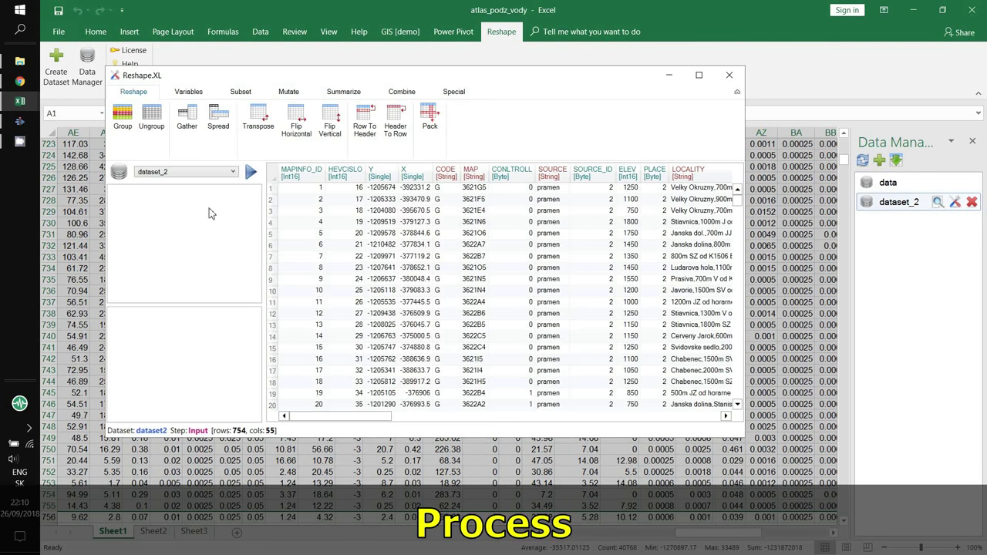
# Step: Add a Select variables step to dataset_2's workflow
pyautogui.click(190, 91)
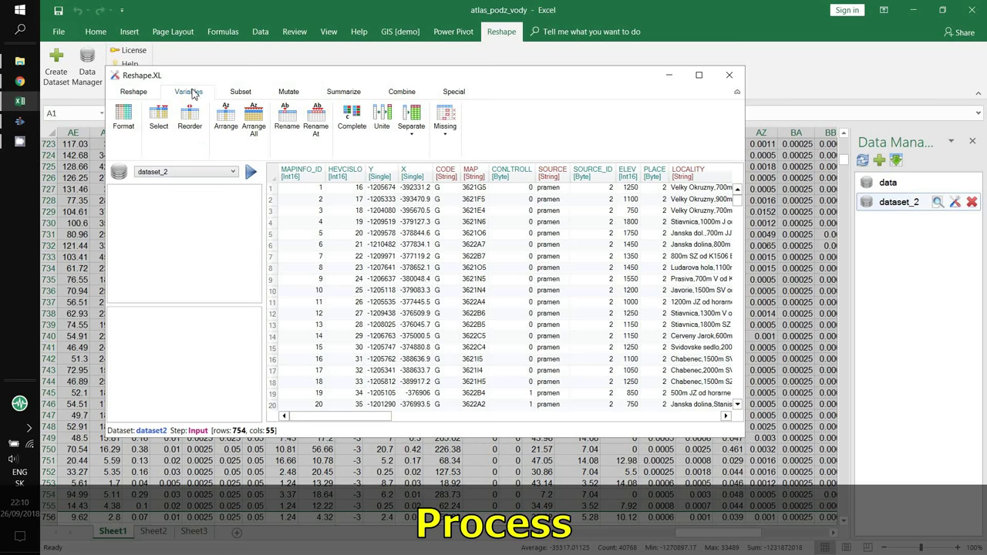
pyautogui.click(158, 117)
pyautogui.click(149, 207)
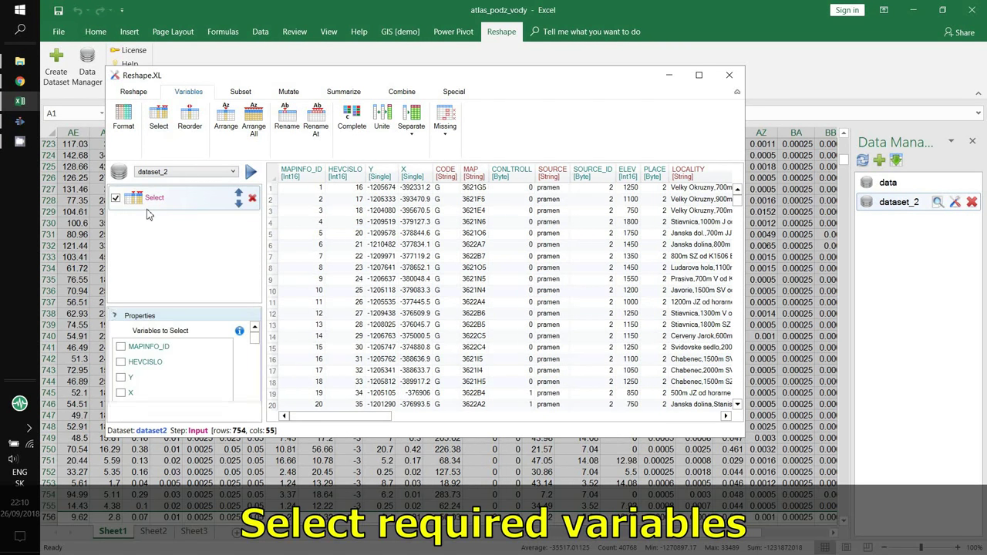
pyautogui.click(160, 123)
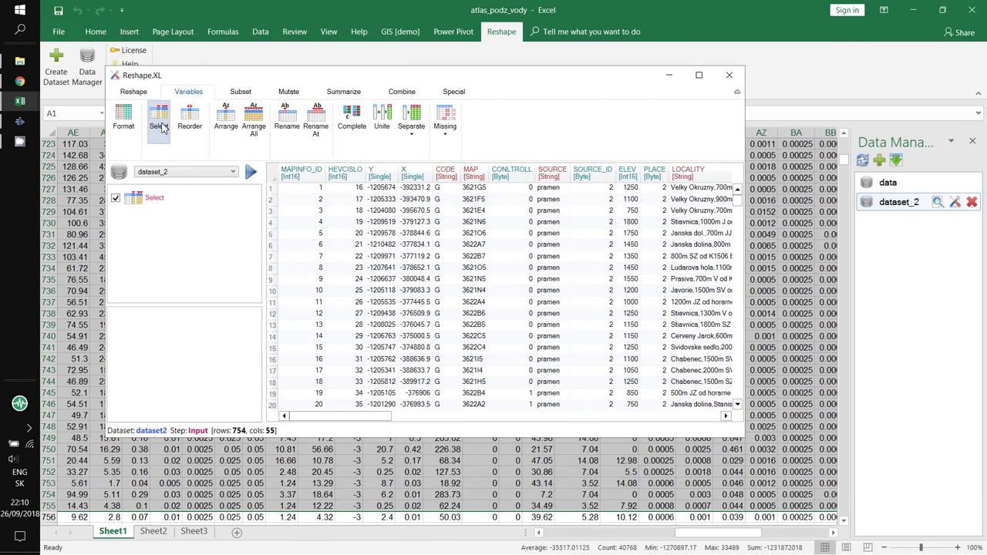
pyautogui.click(148, 202)
# Step: Tick X and the other chemistry columns so 16 variables are kept
pyautogui.click(121, 377)
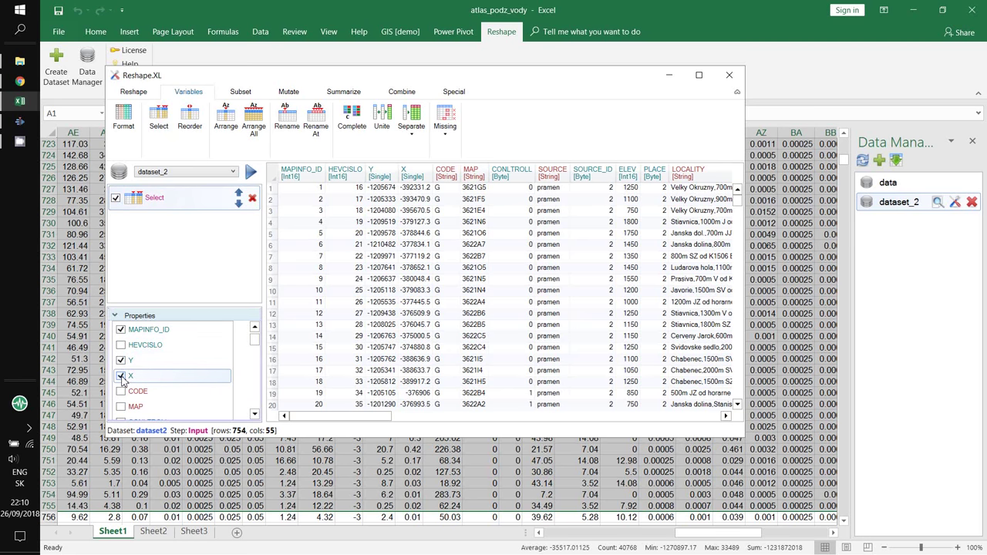
pyautogui.scroll(-3, 124, 378)
pyautogui.click(120, 378)
pyautogui.scroll(-5, 193, 347)
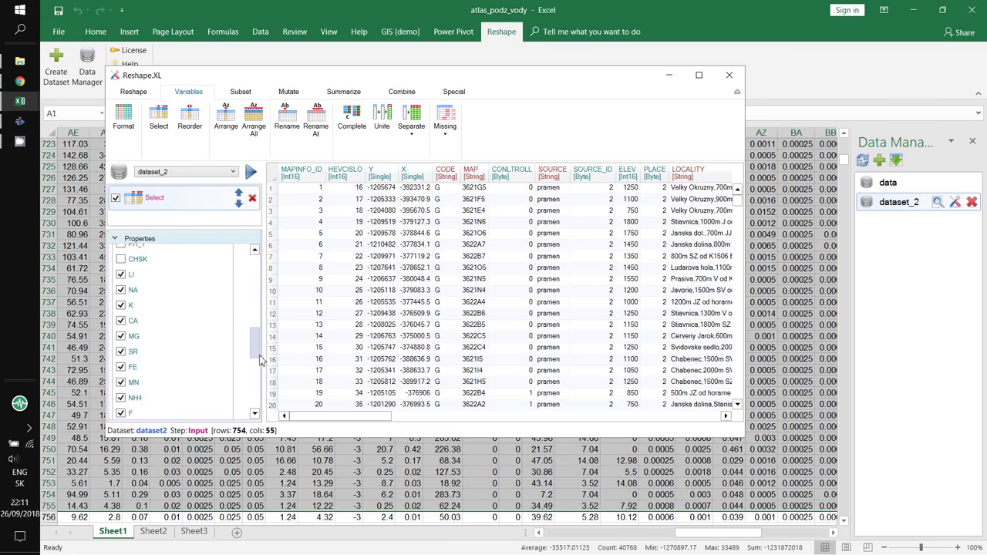
pyautogui.moveTo(260, 360); pyautogui.dragTo(258, 254)
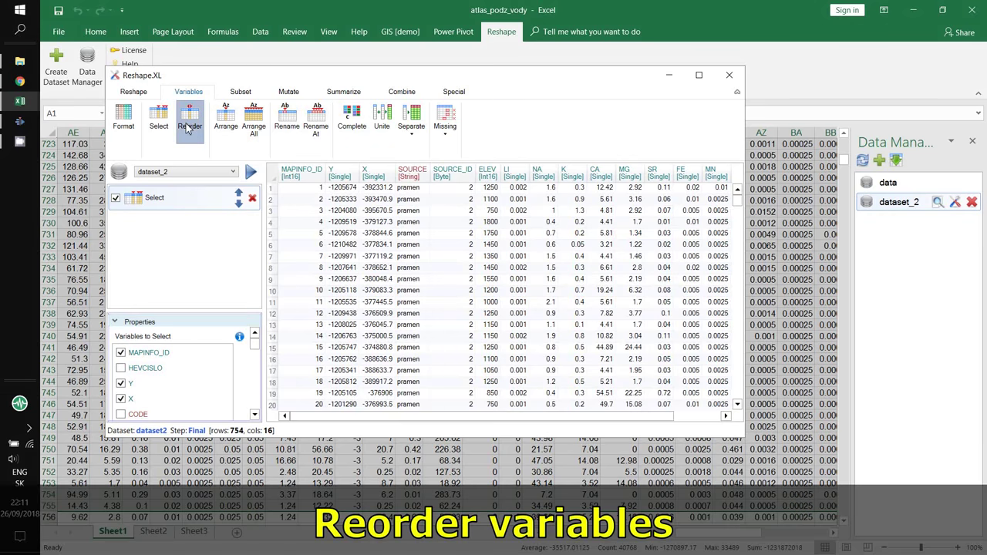
# Step: Add a Reorder step moving SOURCE up to first, ahead of MAPINFO_ID, Y and X
pyautogui.click(187, 124)
pyautogui.click(176, 224)
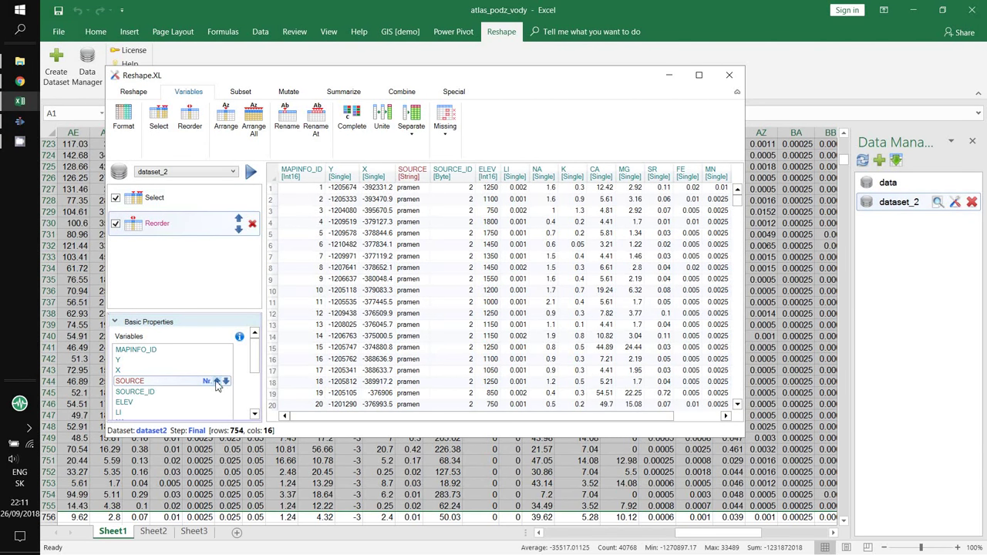
pyautogui.click(216, 381)
pyautogui.click(216, 355)
pyautogui.click(219, 344)
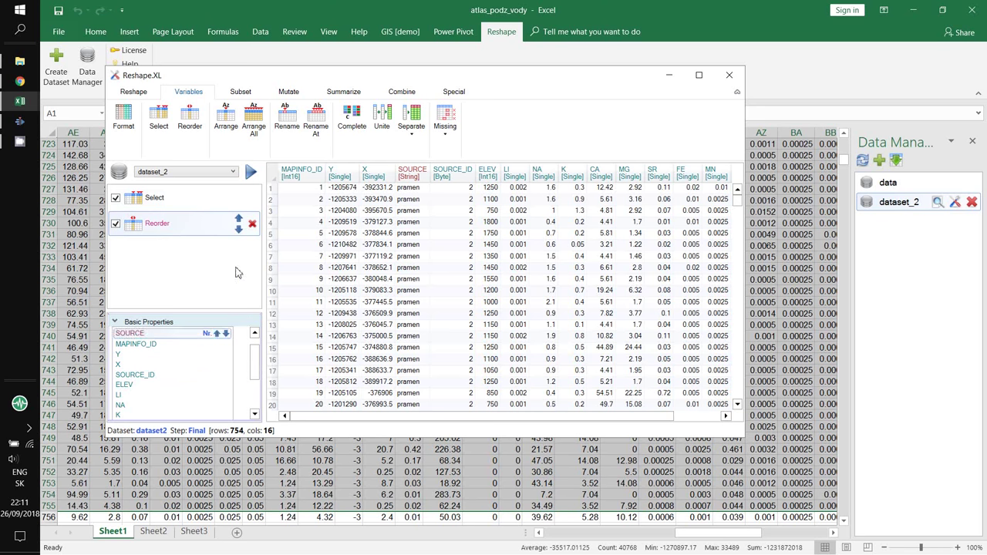
pyautogui.click(251, 173)
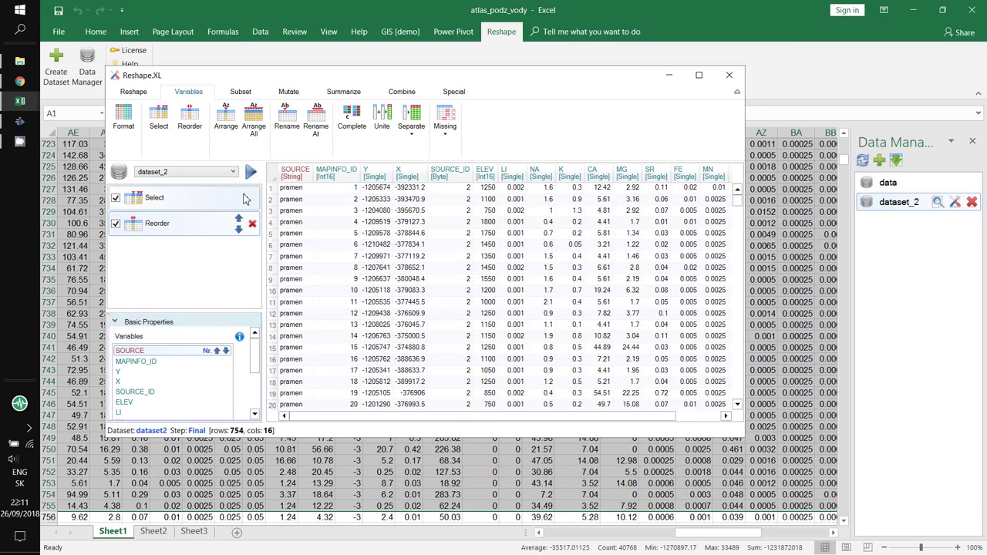
# Step: Add a grouping step that groups dataset_2's rows by SOURCE
pyautogui.click(140, 95)
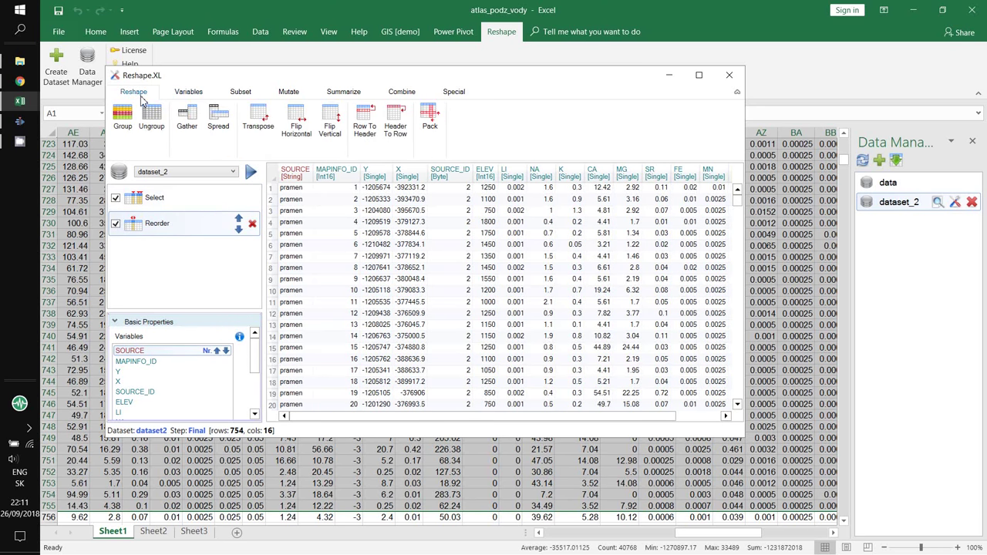
pyautogui.click(123, 116)
pyautogui.click(149, 251)
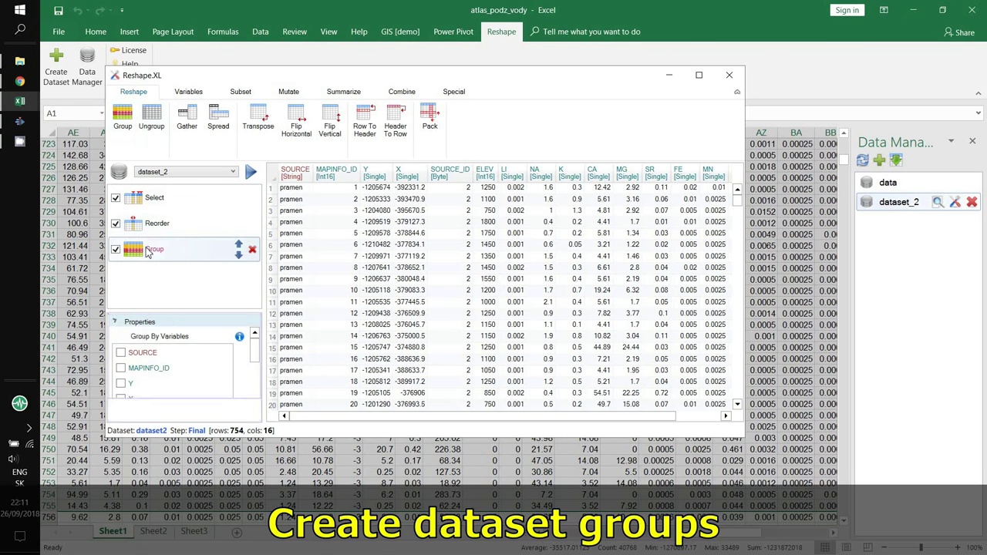
pyautogui.click(121, 335)
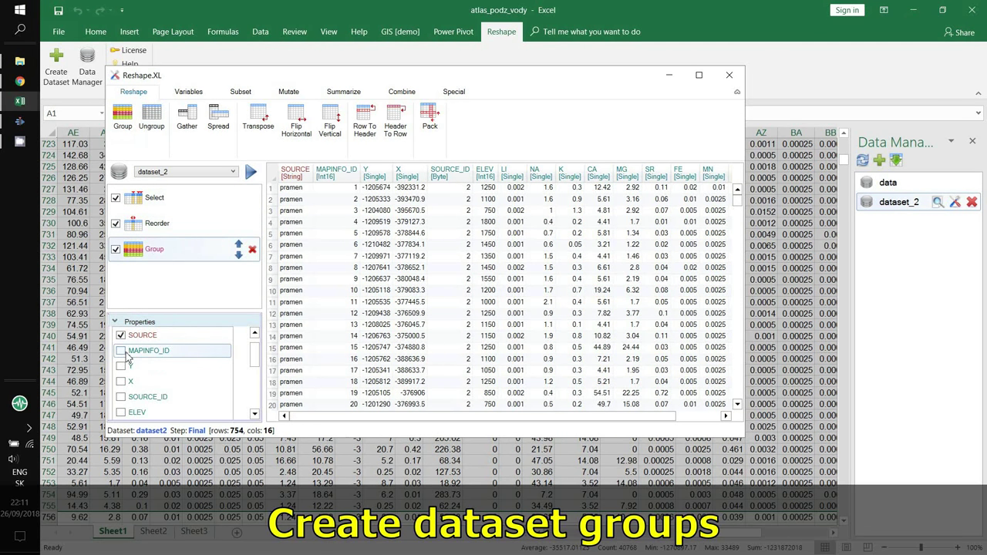
# Step: Add a mean summary giving 5 rows, one per source type, and 11 columns
pyautogui.click(339, 93)
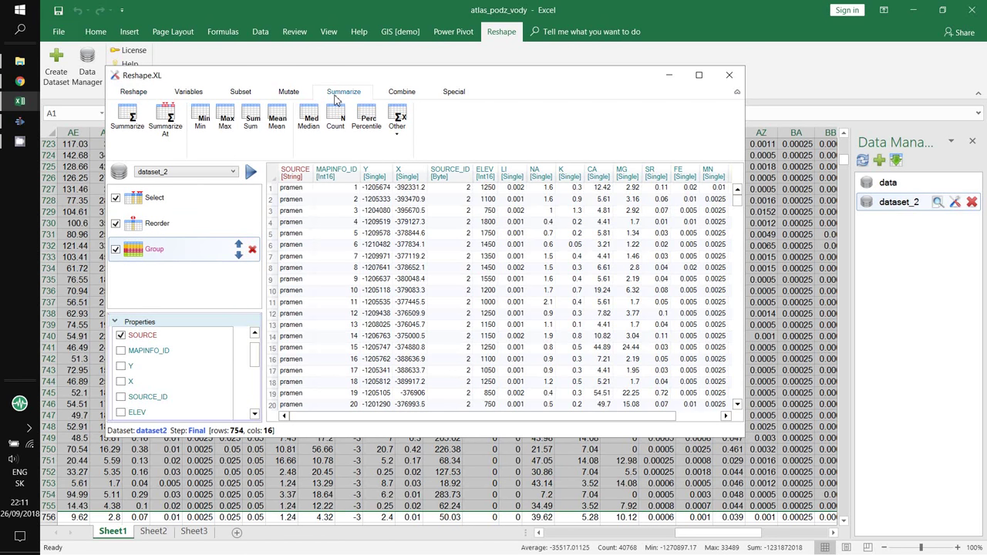
pyautogui.click(276, 120)
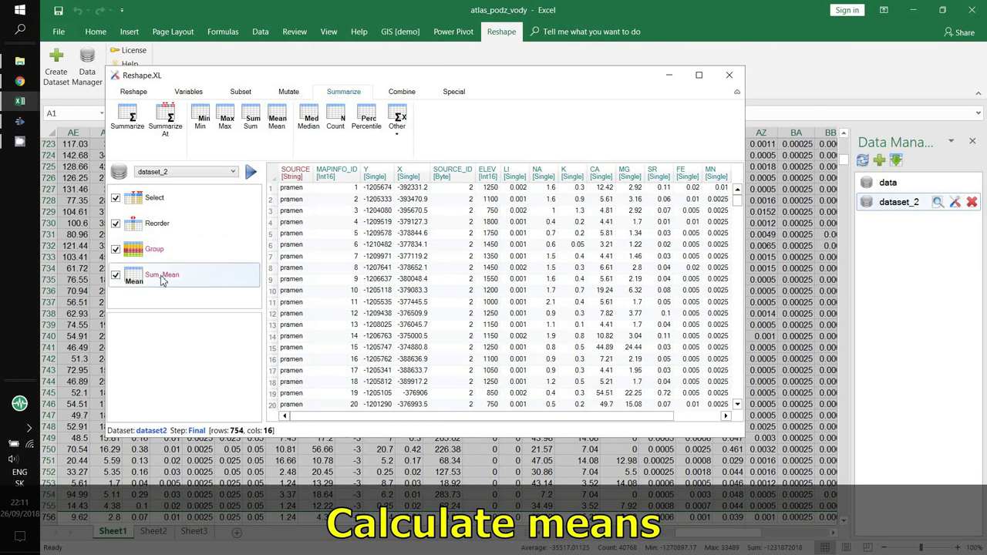
pyautogui.click(162, 278)
pyautogui.click(248, 173)
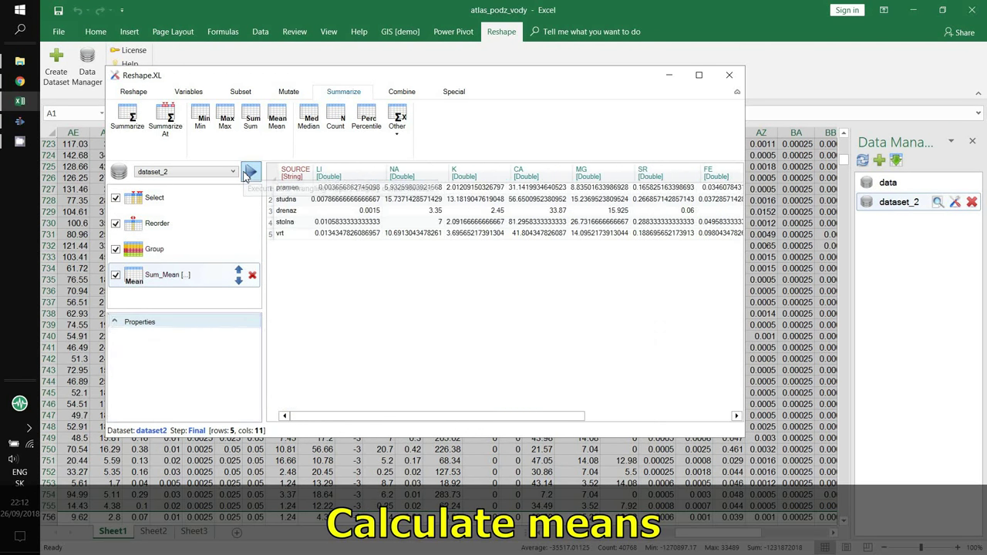
pyautogui.click(453, 92)
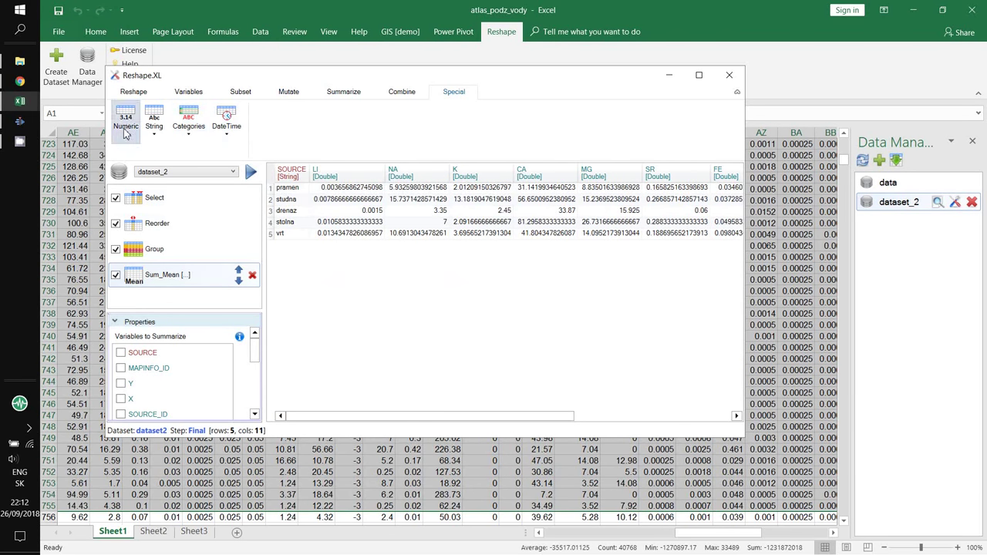
# Step: Add a Round step at 2 decimals for all variables except SOURCE, e.g. NA 5.93 for pramen
pyautogui.click(126, 129)
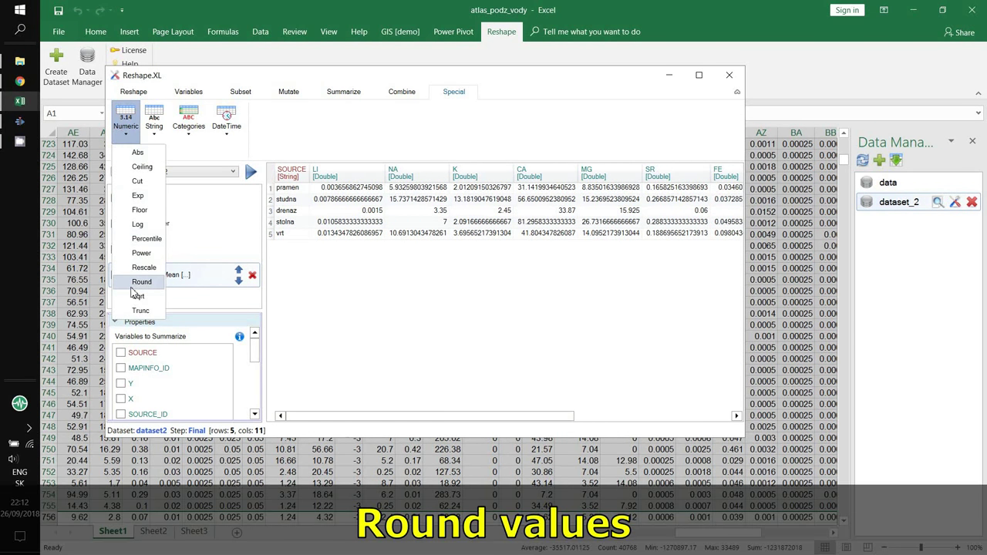
pyautogui.click(133, 287)
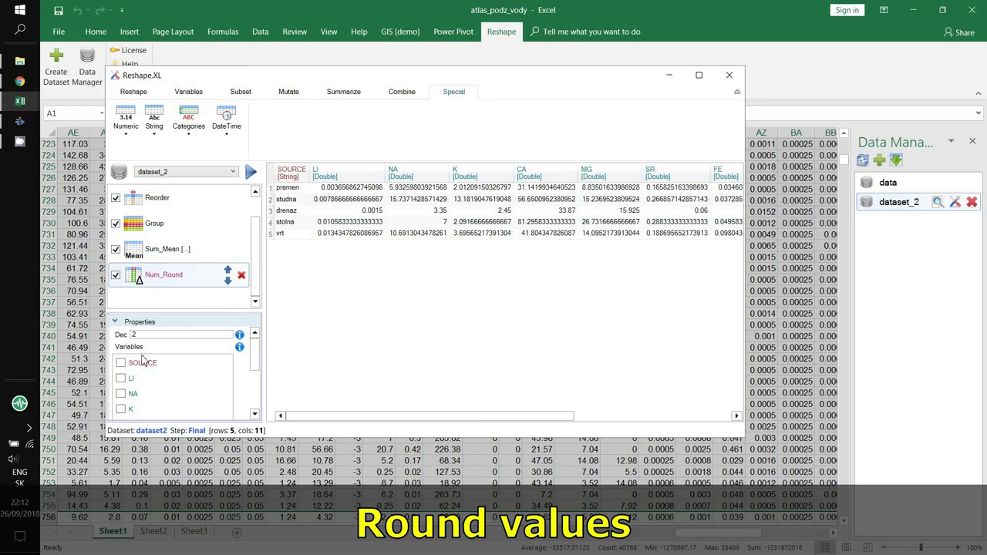
pyautogui.scroll(-2, 142, 360)
pyautogui.click(120, 350)
pyautogui.click(120, 380)
pyautogui.rightClick(154, 347)
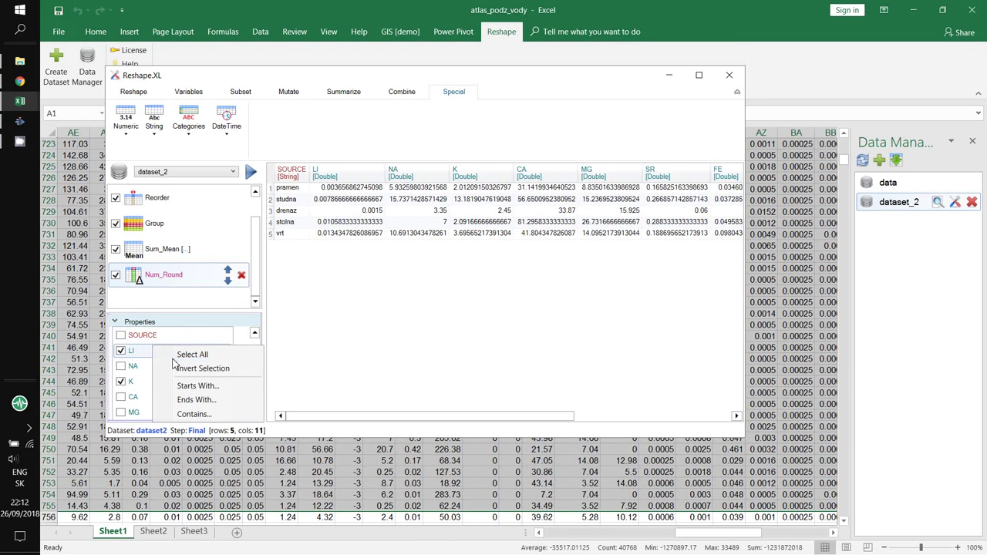
pyautogui.click(189, 355)
pyautogui.scroll(3, 147, 370)
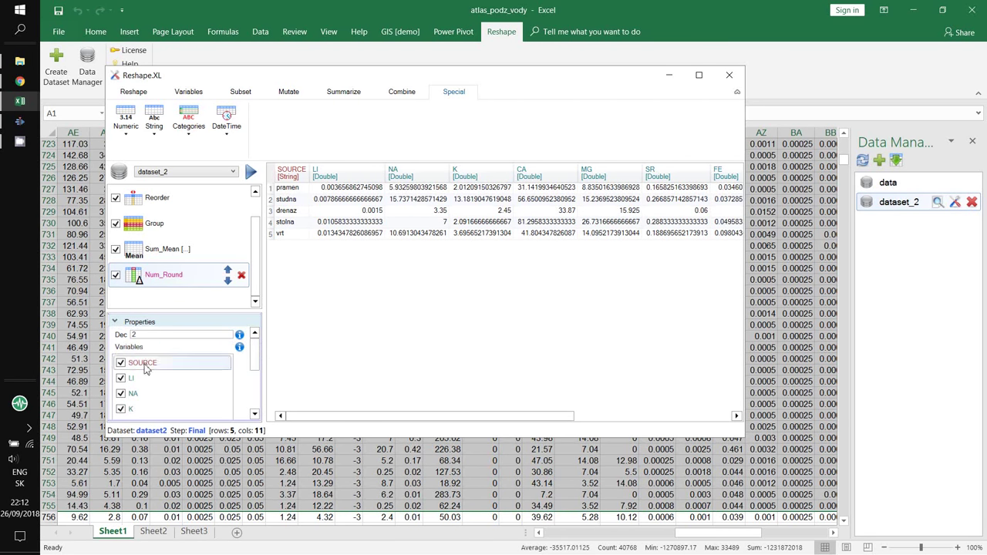
pyautogui.click(120, 362)
pyautogui.scroll(-2, 124, 370)
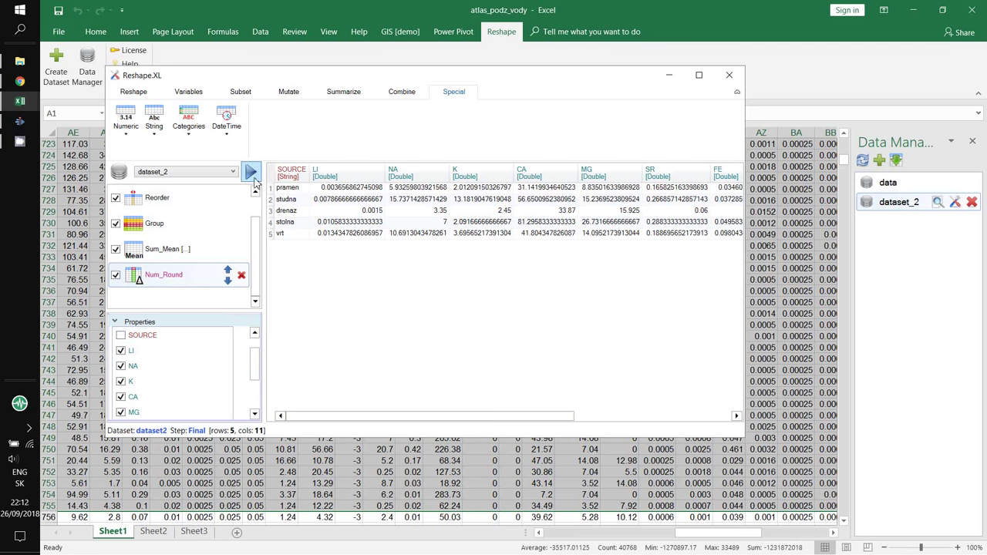
pyautogui.click(253, 175)
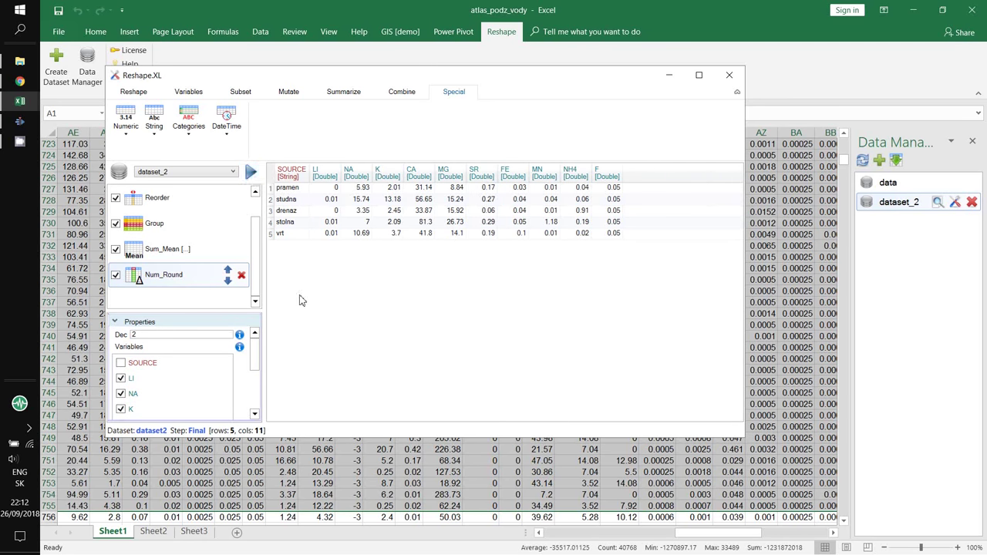
pyautogui.click(133, 92)
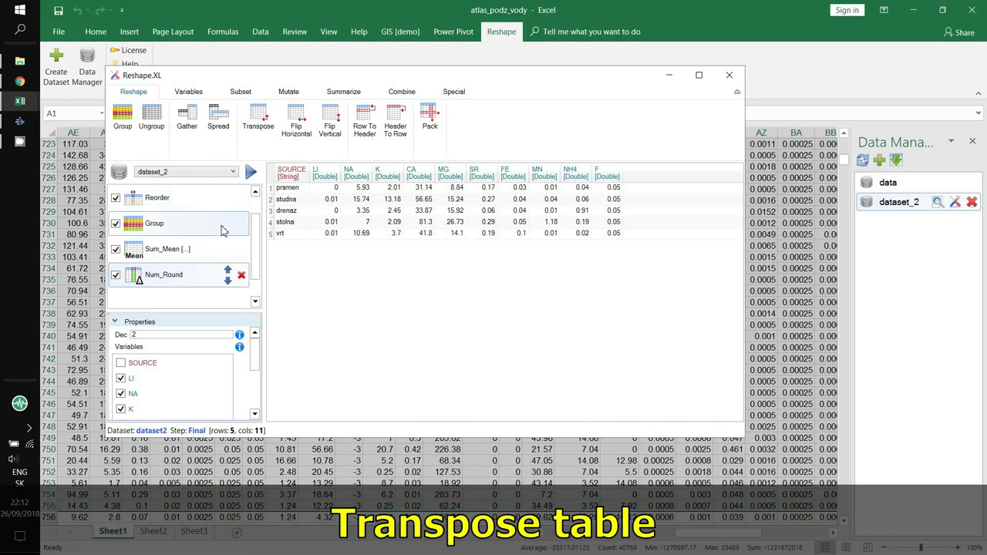
# Step: Transpose the rounded means into 11 rows by 6 columns, sources as columns, then close Reshape.XL
pyautogui.moveTo(221, 230); pyautogui.dragTo(197, 287)
pyautogui.click(197, 287)
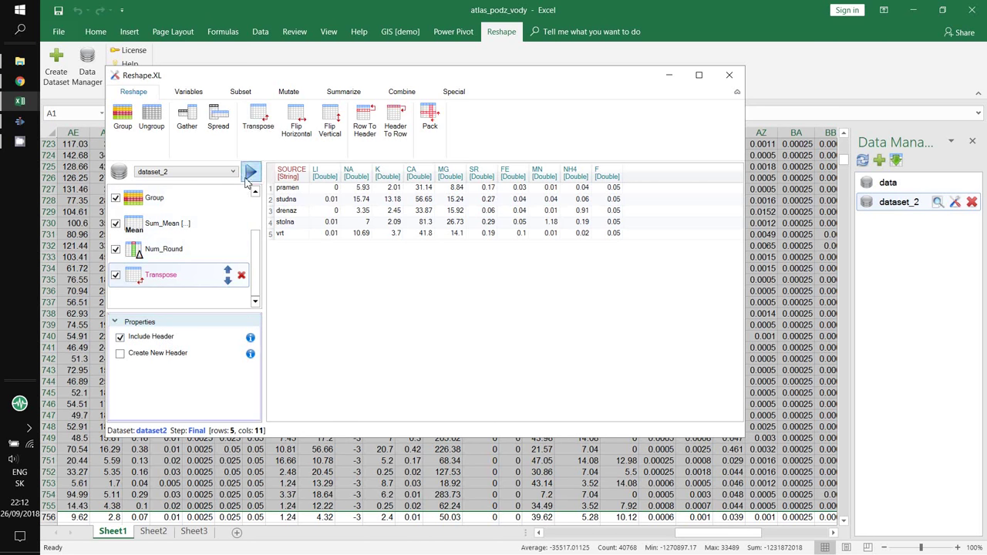
pyautogui.click(248, 175)
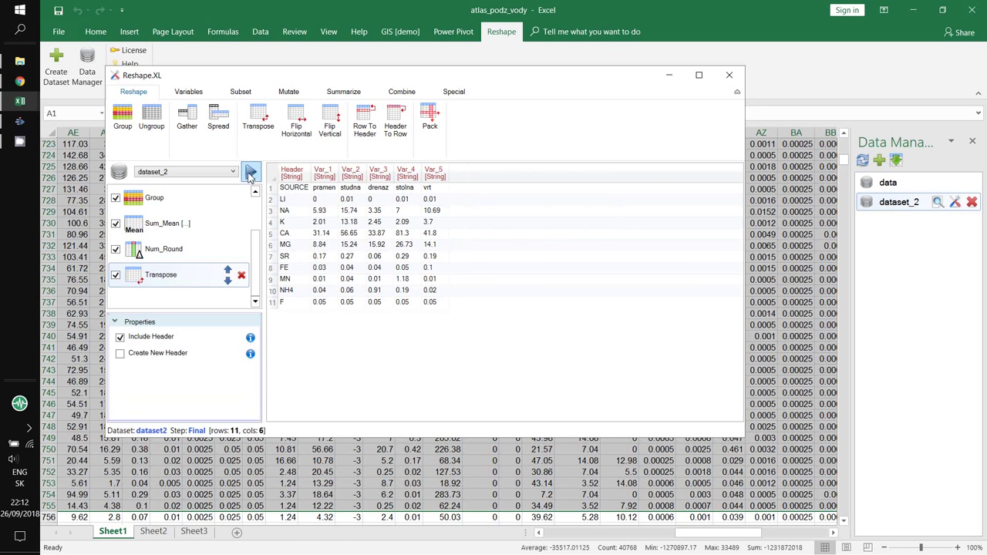
pyautogui.click(727, 80)
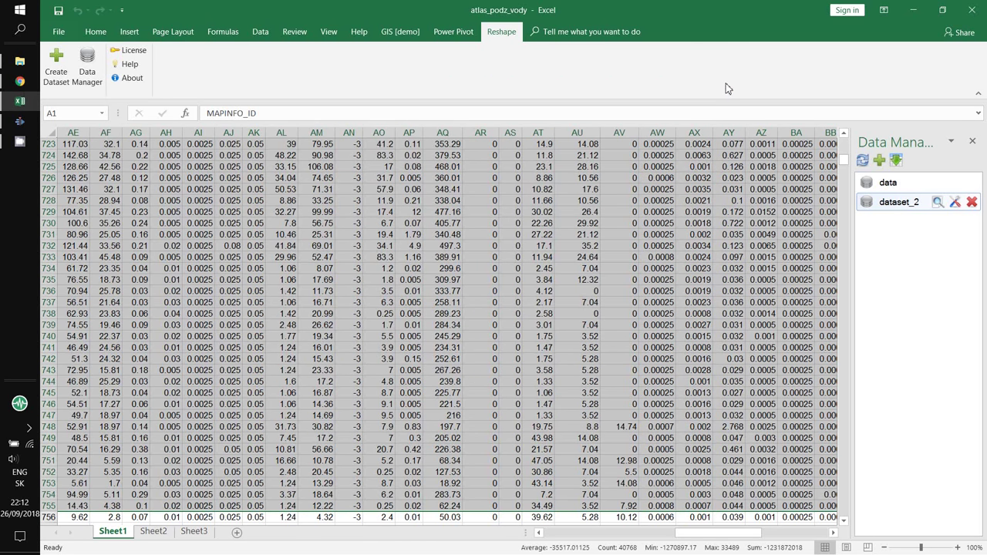
# Step: Write dataset_2 onto Sheet2 and delete the Header and Var_1–Var_5 labels in A1:F1
pyautogui.click(234, 371)
pyautogui.click(154, 532)
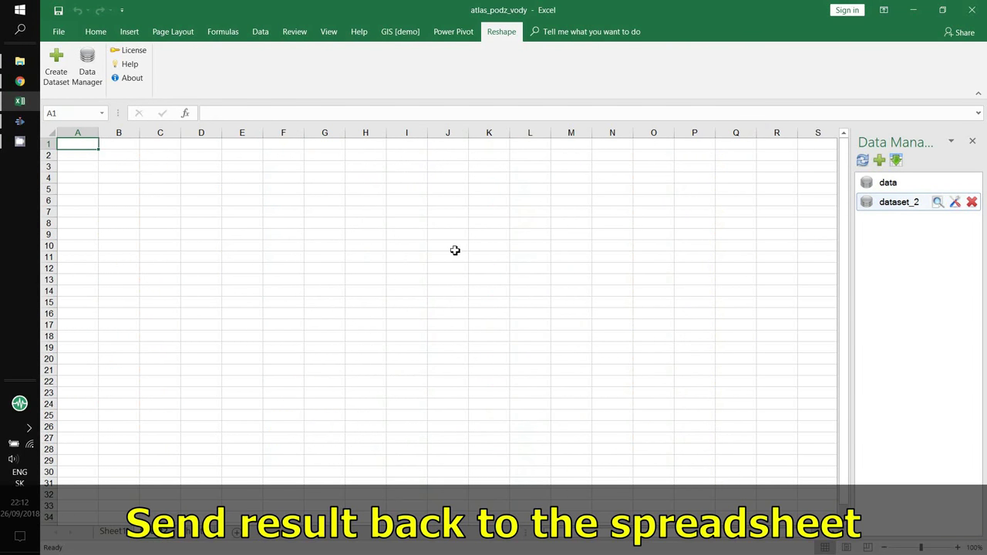
pyautogui.click(895, 160)
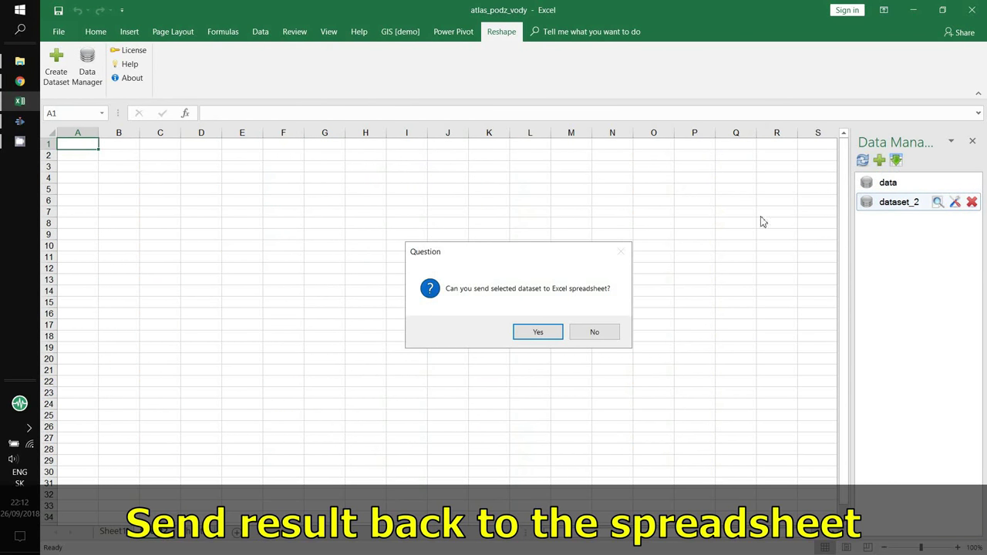
pyautogui.click(543, 327)
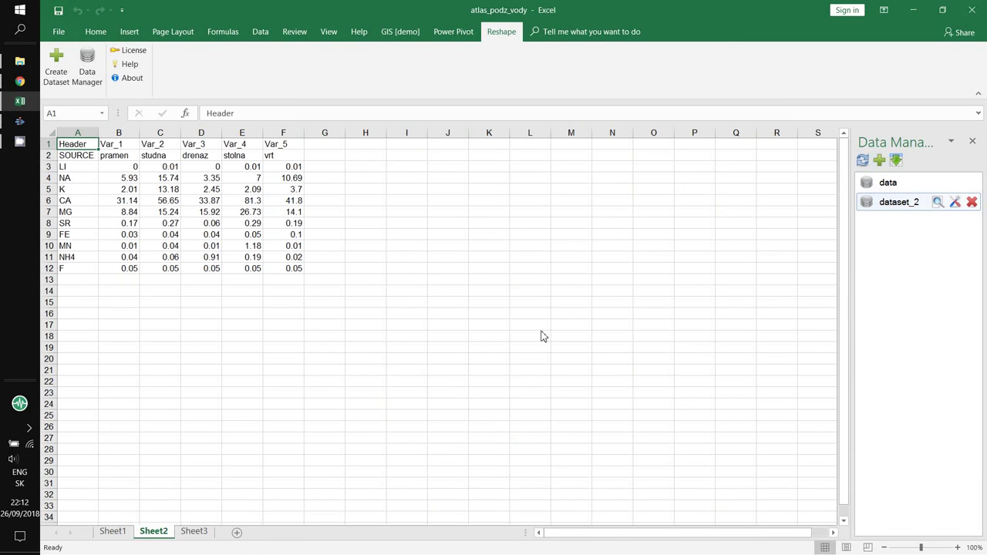
pyautogui.click(543, 336)
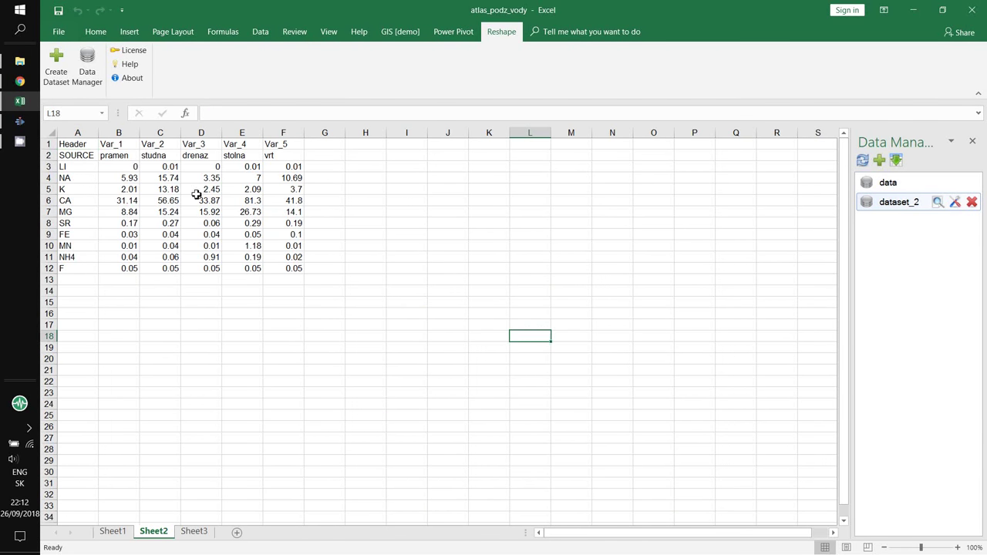
pyautogui.moveTo(78, 148); pyautogui.dragTo(279, 142)
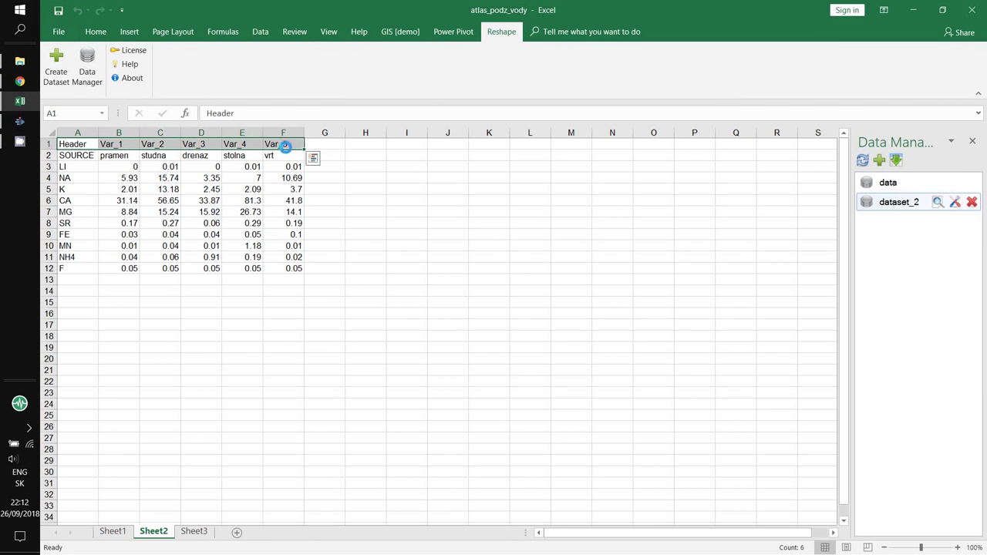
pyautogui.press('Delete')
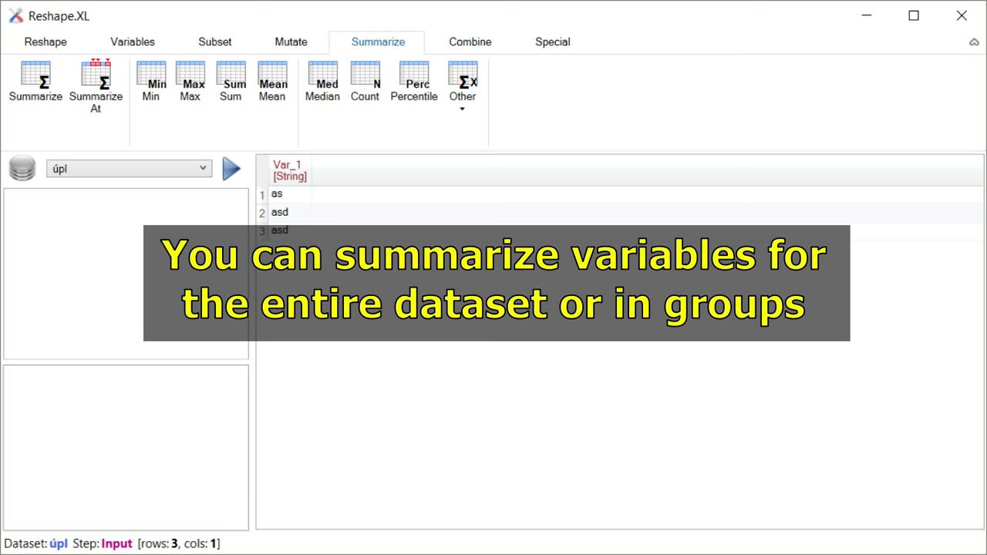
# Step: Open the Other statistics dropdown on the Summarize tab
pyautogui.click(463, 88)
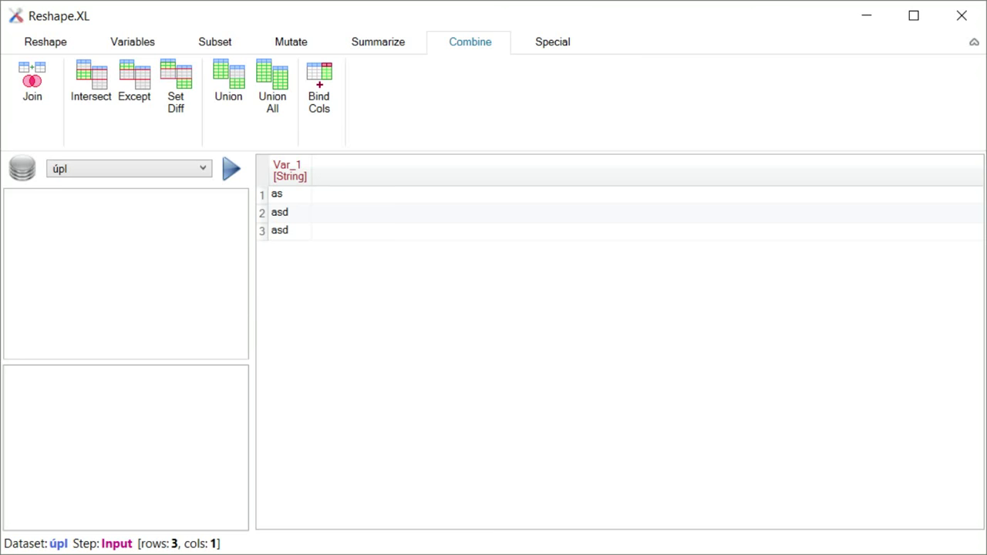
# Step: Switch the Reshape.XL ribbon to the Special tab
pyautogui.click(552, 42)
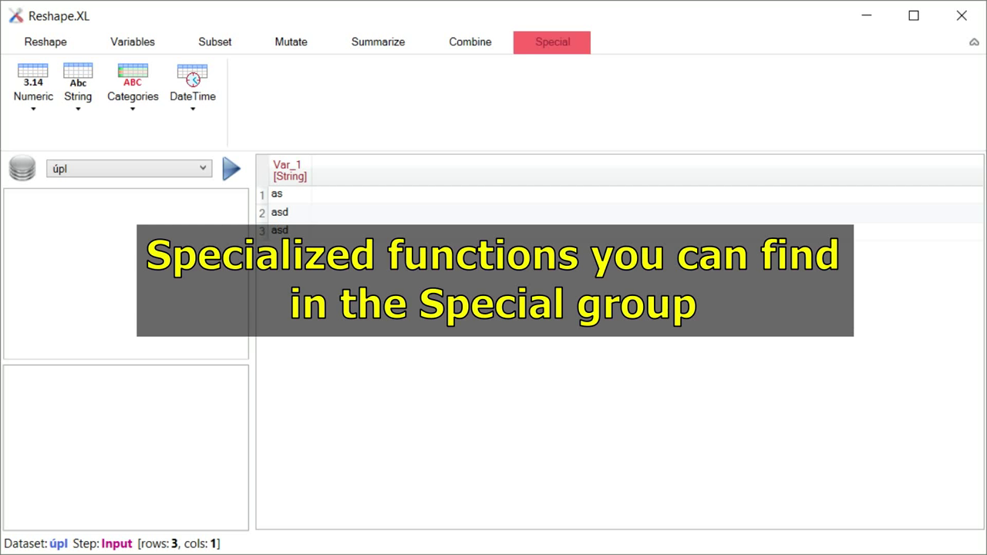